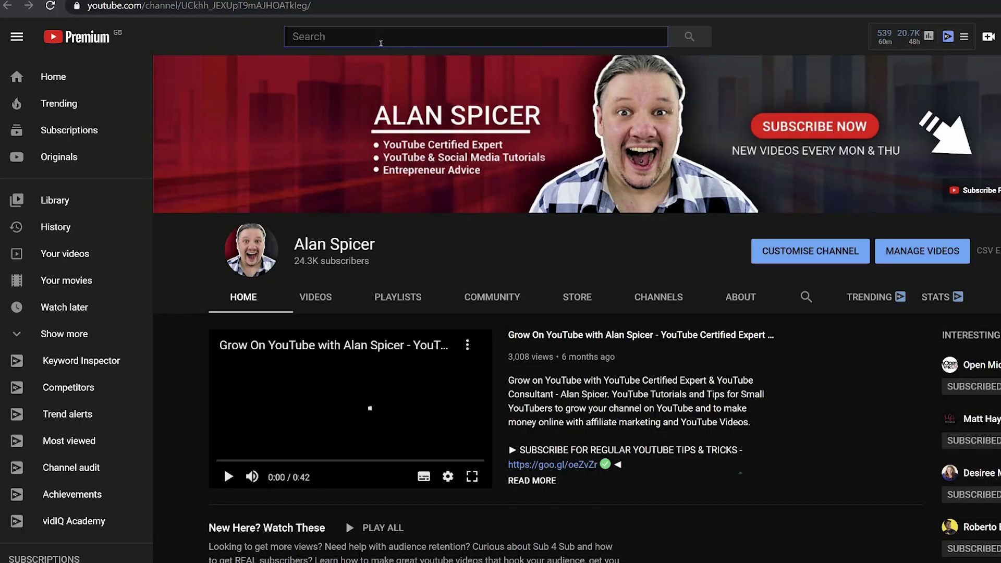
Search YouTube for 'green screen effects' and scroll through the results.
{"action": "type", "text": "gree"}
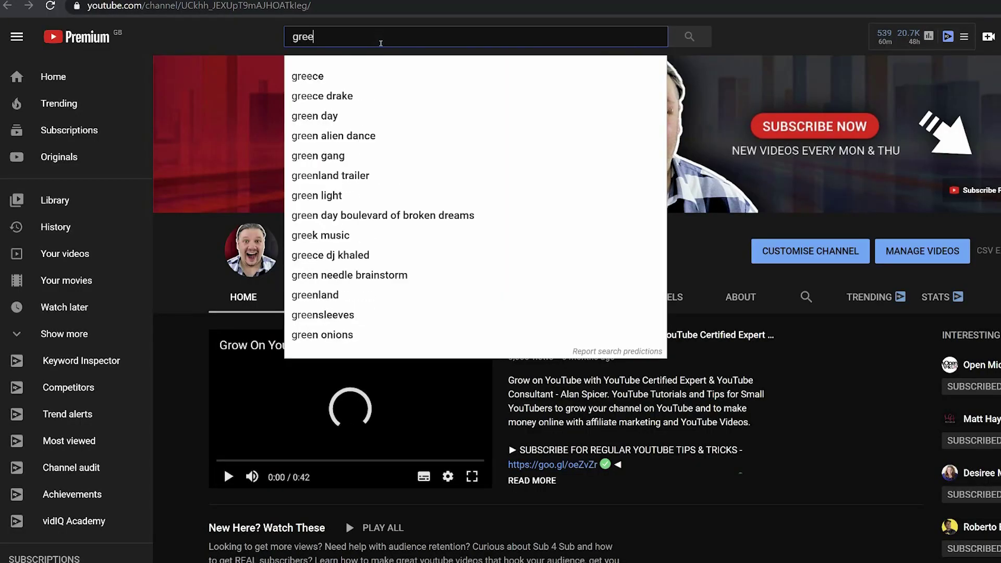
{"action": "type", "text": "n screen effects"}
{"action": "key", "text": "Return"}
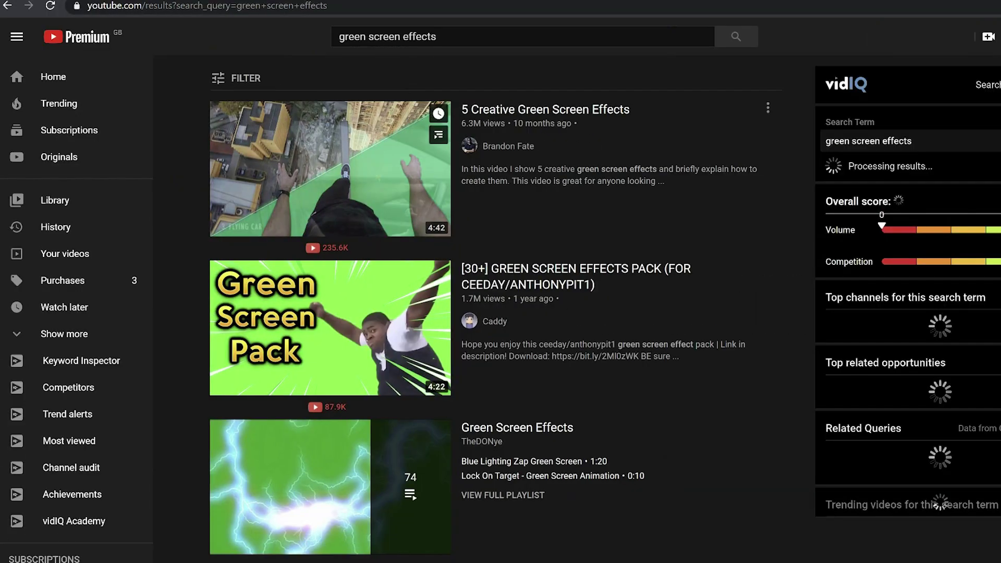
{"action": "scroll", "coordinate": [485, 308], "scroll_direction": "down", "scroll_amount": 6}
{"action": "scroll", "coordinate": [485, 308], "scroll_direction": "down", "scroll_amount": 2}
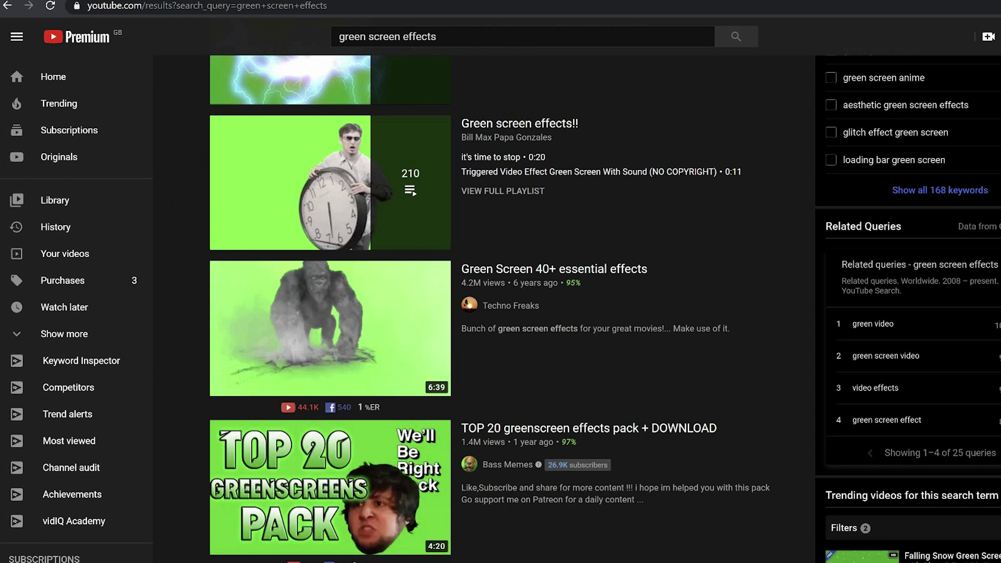
{"action": "scroll", "coordinate": [485, 308], "scroll_direction": "down", "scroll_amount": 5}
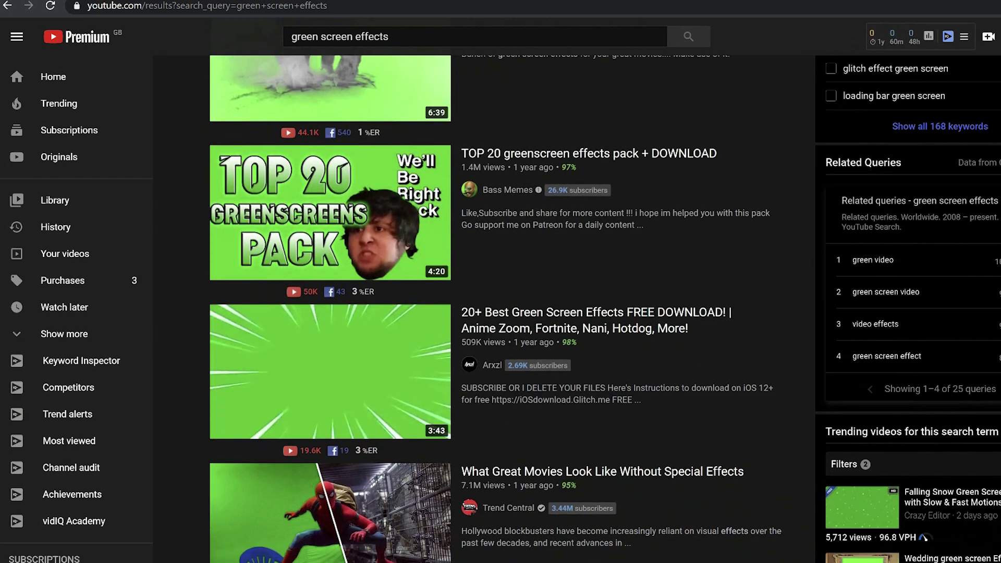
{"action": "scroll", "coordinate": [485, 307], "scroll_direction": "down", "scroll_amount": 5}
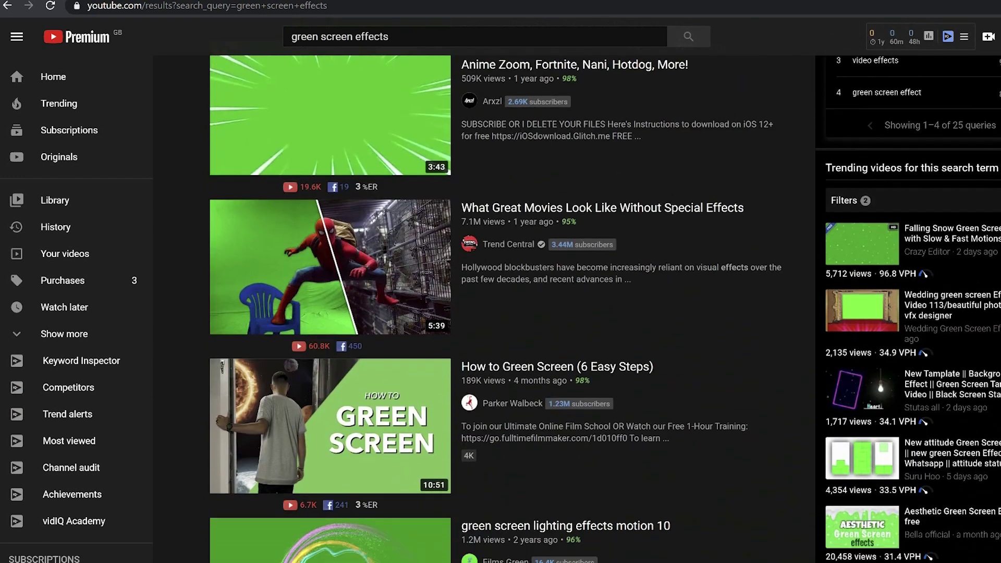
{"action": "scroll", "coordinate": [485, 308], "scroll_direction": "down", "scroll_amount": 10}
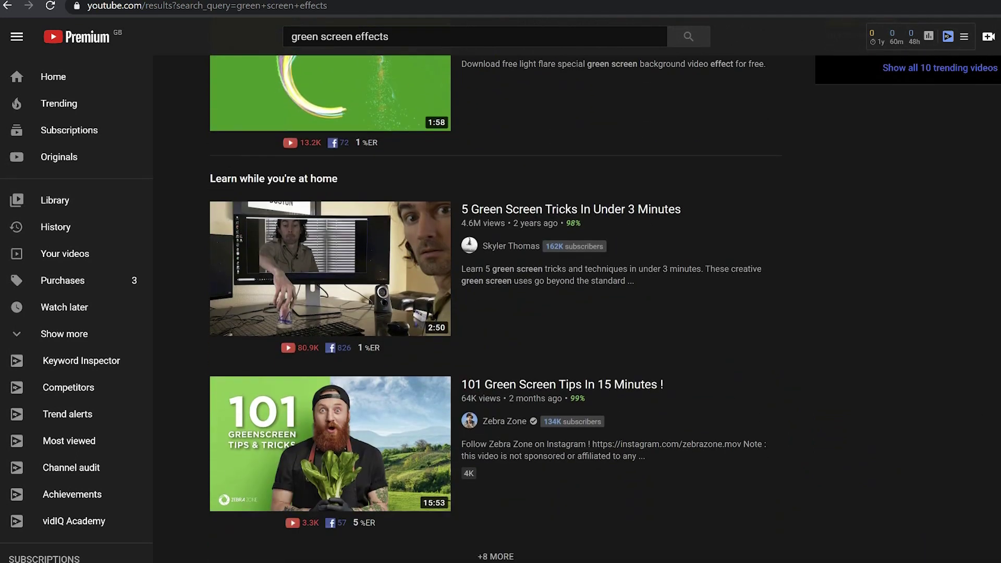
{"action": "scroll", "coordinate": [485, 308], "scroll_direction": "down", "scroll_amount": 7}
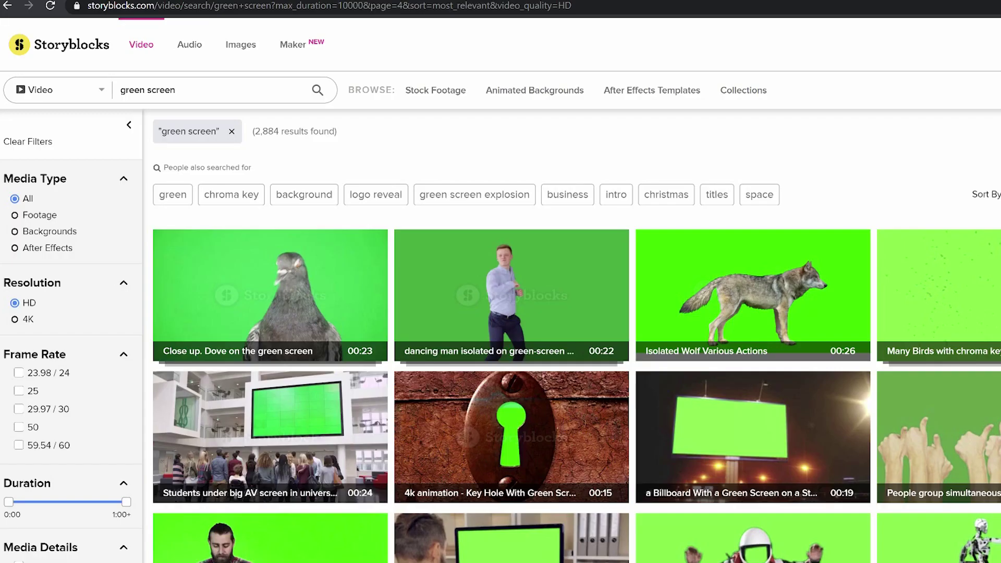
Download the Storyblocks green screen tablet clip as the 41.8 MB HDMP4 (h264) file.
{"action": "scroll", "coordinate": [576, 335], "scroll_direction": "down", "scroll_amount": 9}
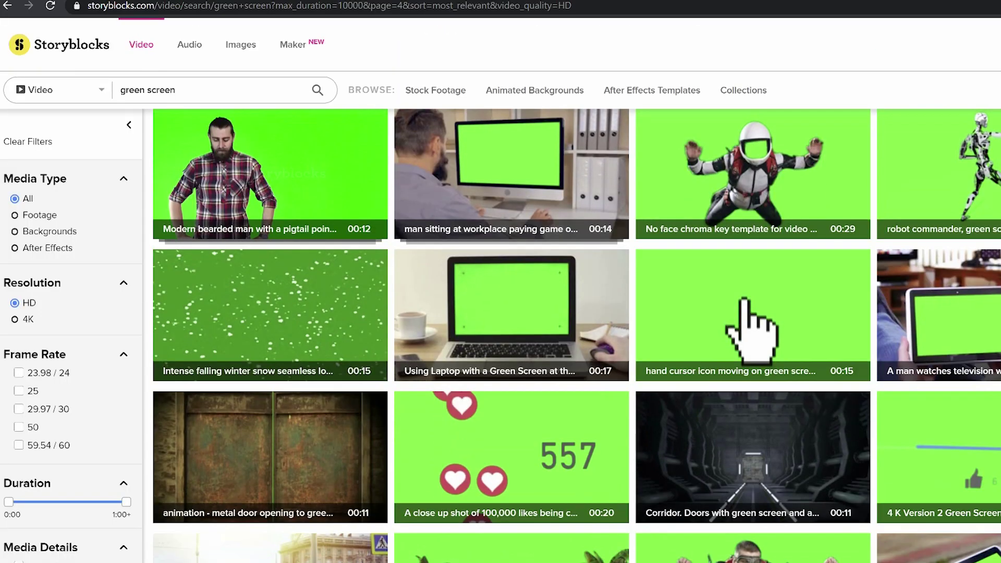
{"action": "scroll", "coordinate": [576, 335], "scroll_direction": "down", "scroll_amount": 4}
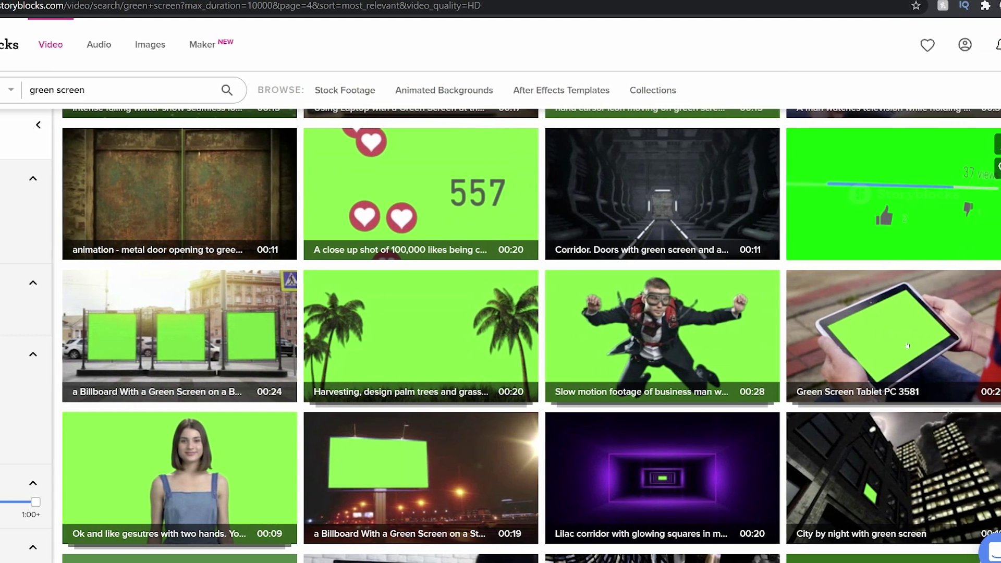
{"action": "mouse_move", "coordinate": [887, 367]}
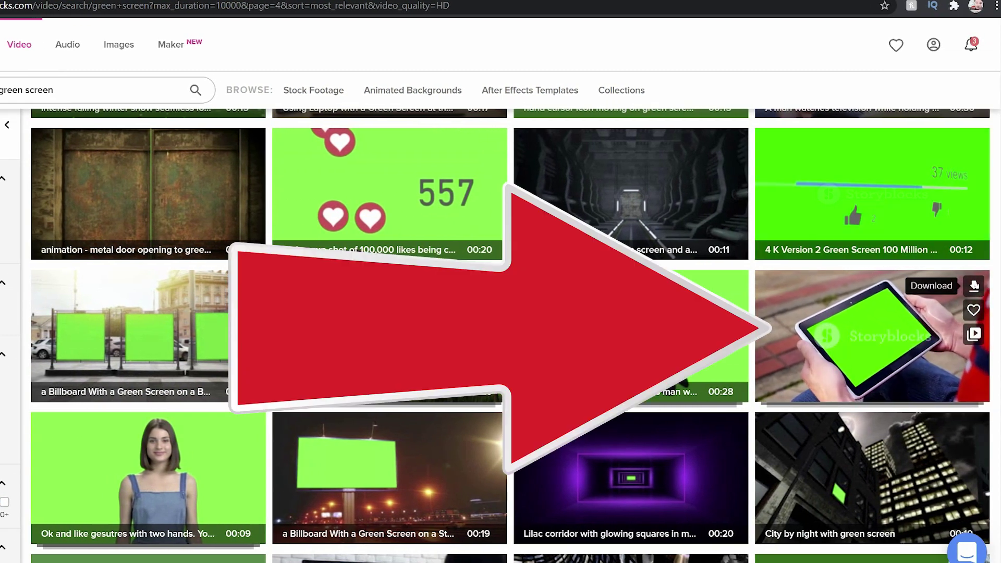
{"action": "left_click", "coordinate": [974, 286]}
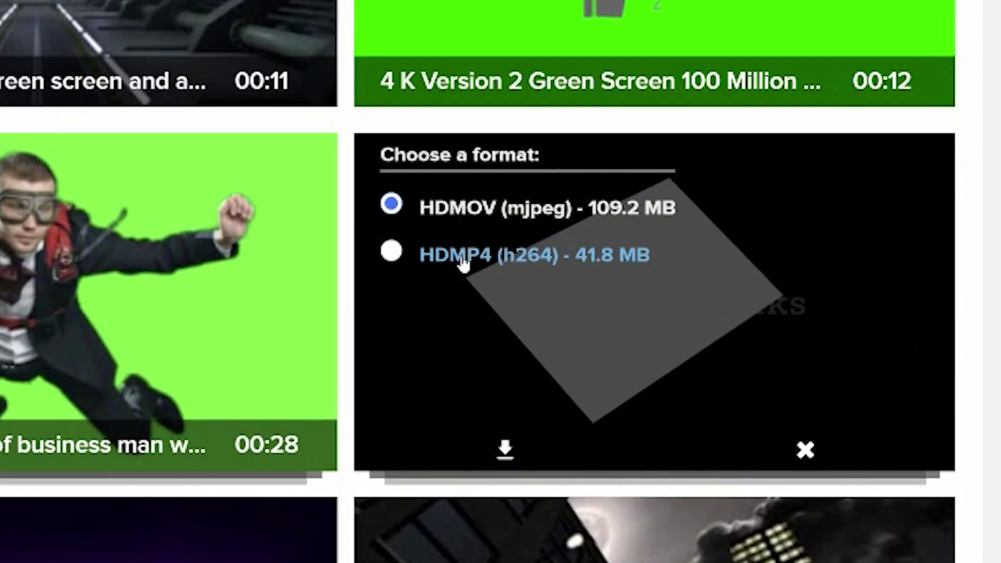
{"action": "left_click", "coordinate": [459, 255]}
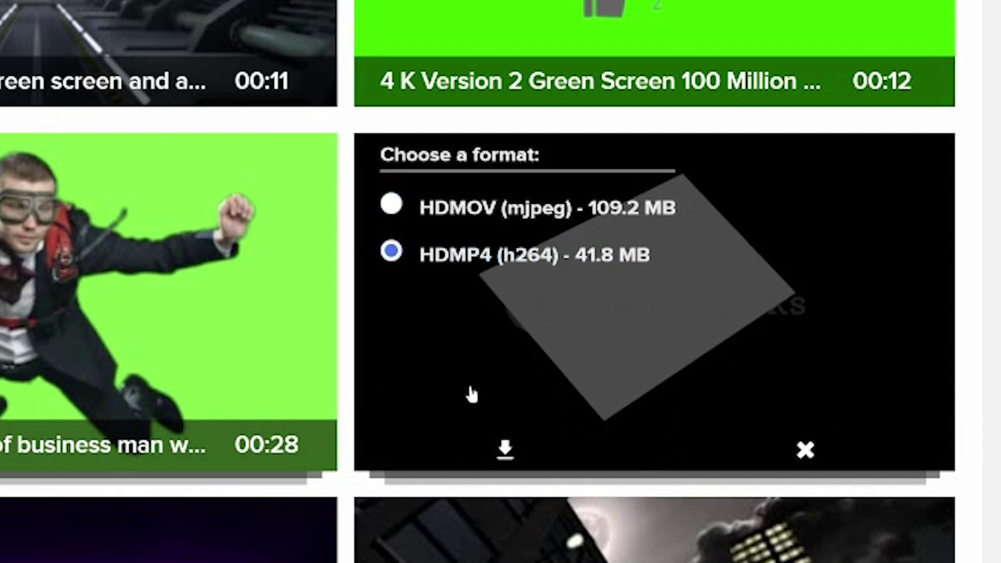
{"action": "left_click", "coordinate": [475, 447]}
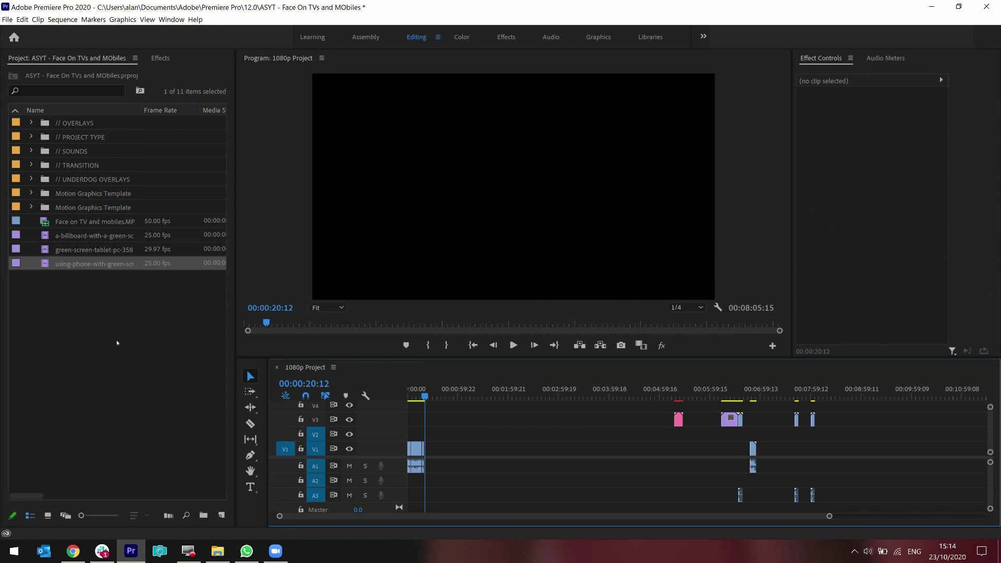
Place the phone, tablet and billboard clips back-to-back on V2 after the Face on TV clip.
{"action": "left_click_drag", "start_coordinate": [106, 327], "coordinate": [454, 449]}
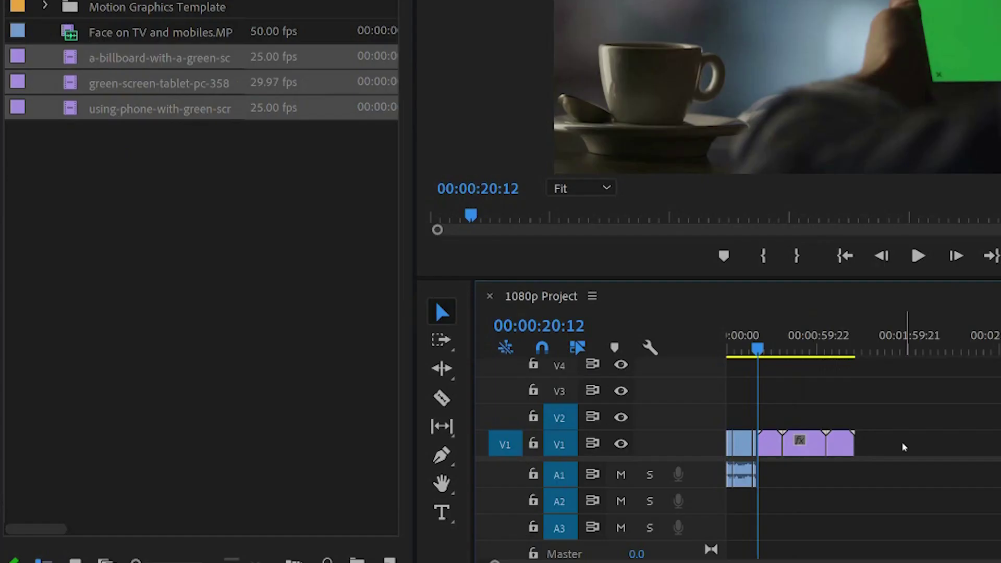
{"action": "scroll", "coordinate": [904, 448], "scroll_direction": "up", "scroll_amount": 5}
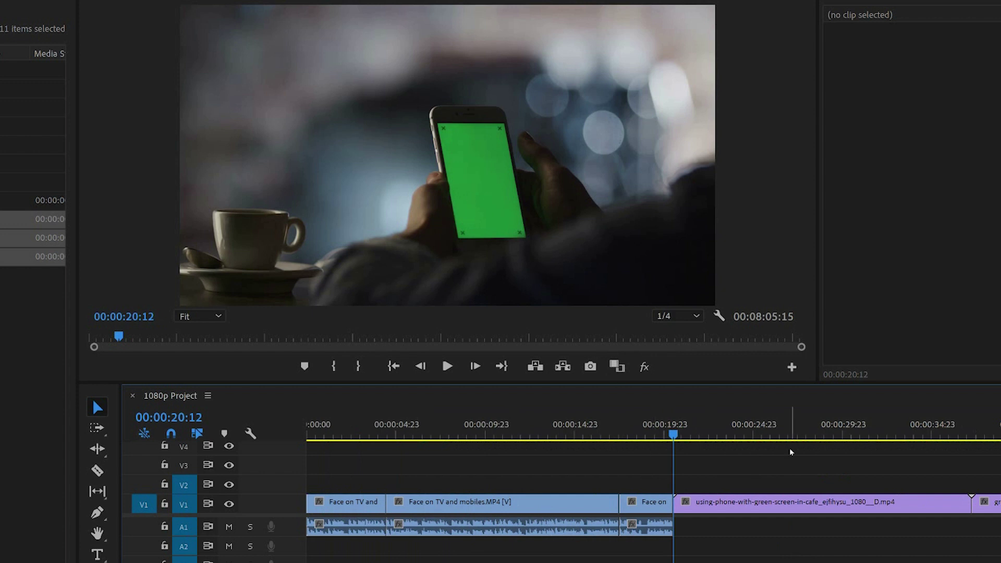
{"action": "scroll", "coordinate": [790, 452], "scroll_direction": "down", "scroll_amount": 3}
{"action": "left_click_drag", "start_coordinate": [724, 503], "coordinate": [448, 483]}
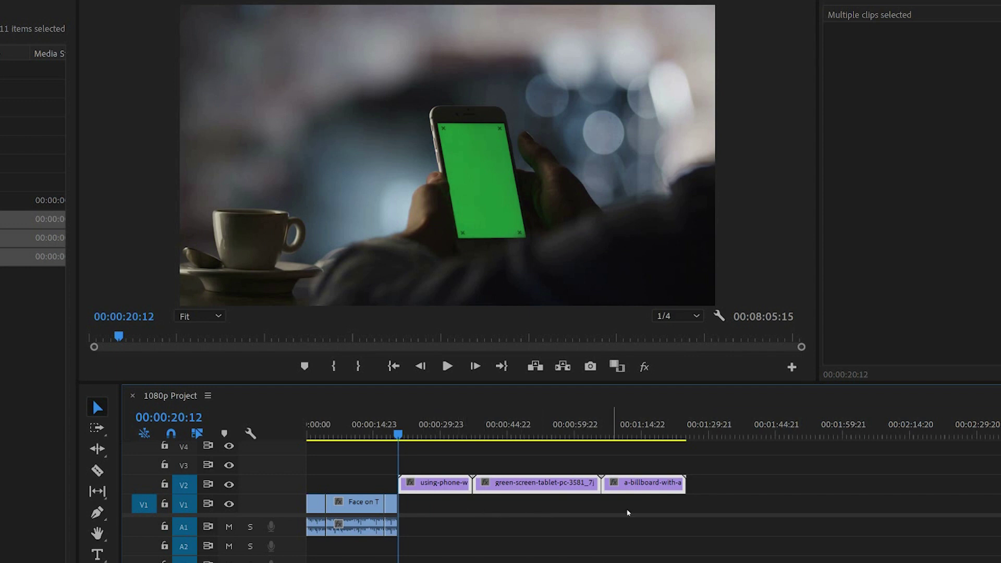
{"action": "left_click", "coordinate": [466, 464]}
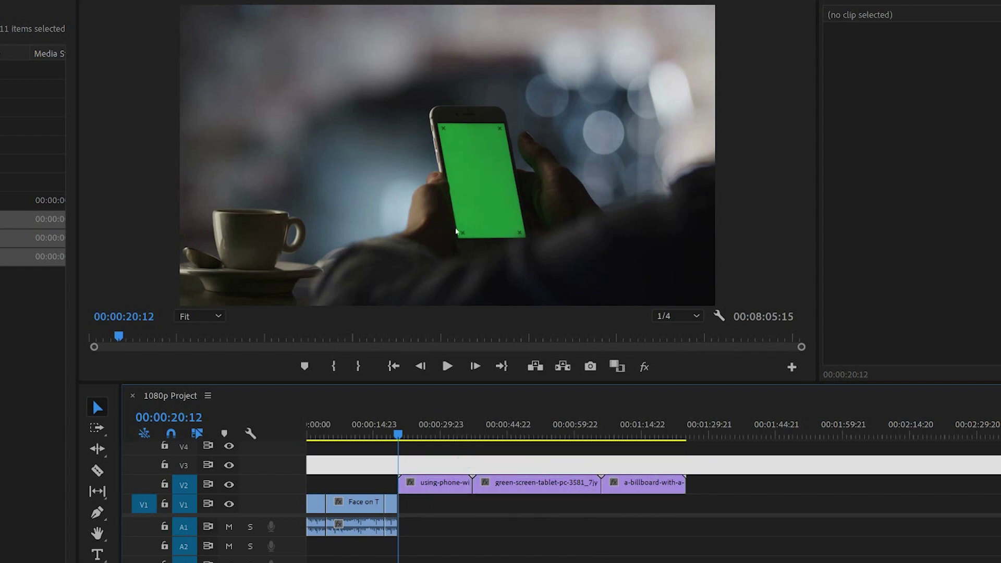
{"action": "left_click", "coordinate": [498, 508]}
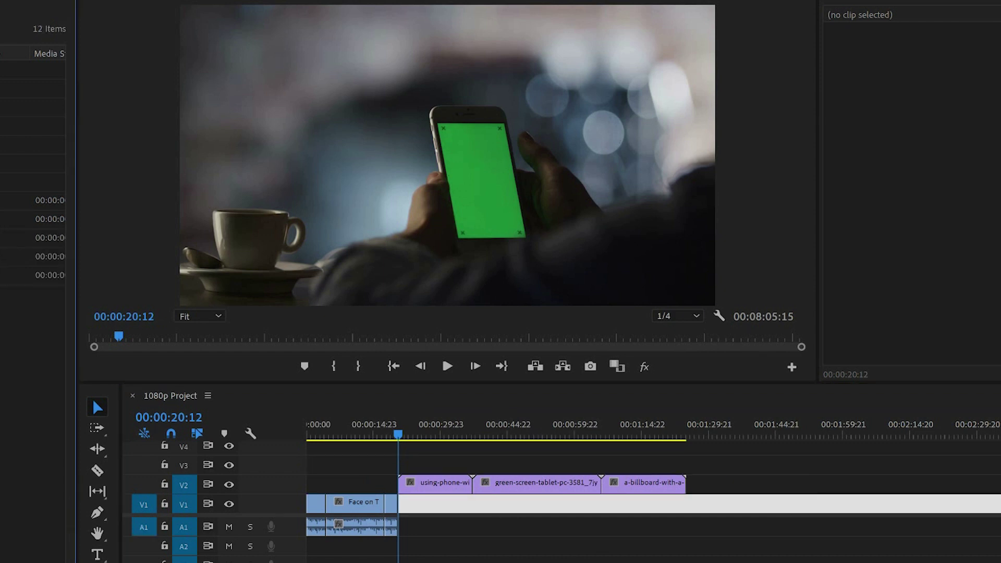
{"action": "key", "text": "ctrl+a"}
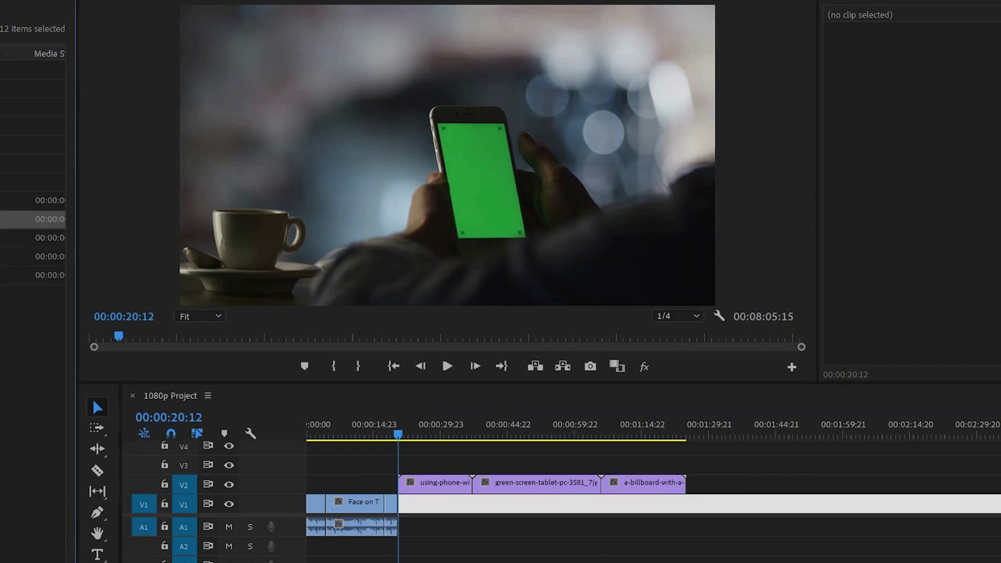
{"action": "key", "text": "ctrl+shift+a"}
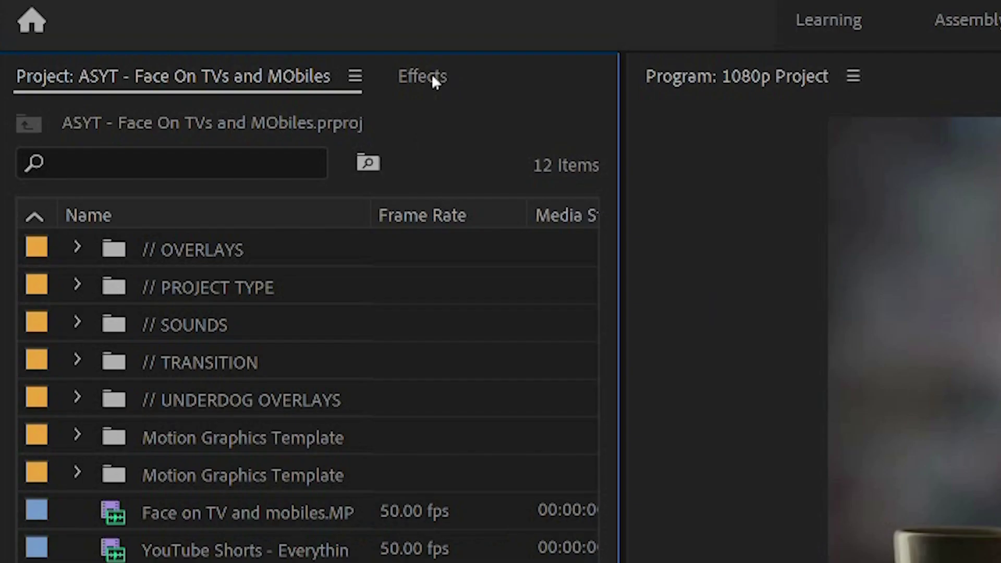
Apply Ultra Key to the phone clip and sample its green screen as the key colour.
{"action": "left_click", "coordinate": [431, 75]}
{"action": "left_click", "coordinate": [212, 119]}
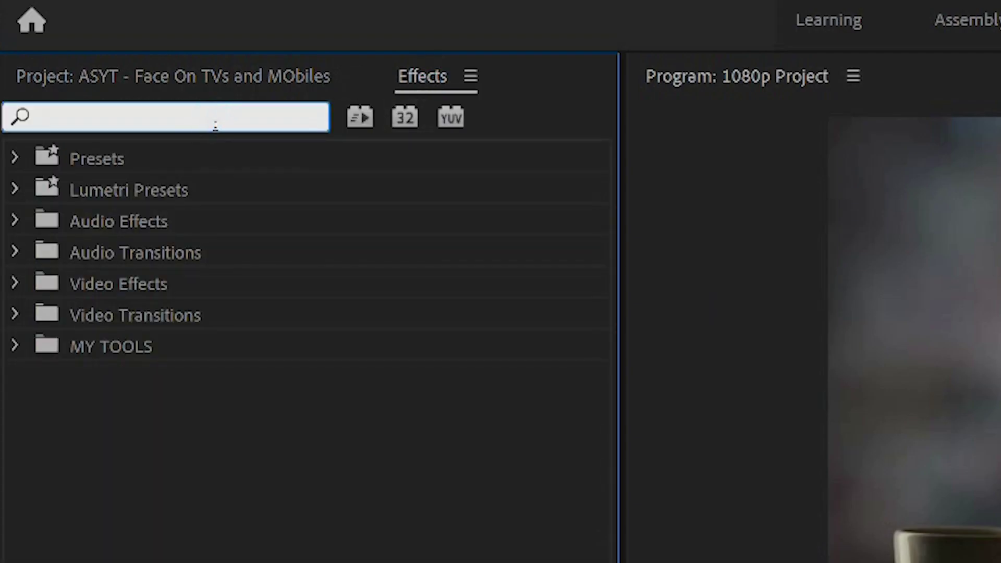
{"action": "type", "text": "c"}
{"action": "key", "text": "BackSpace"}
{"action": "type", "text": "ultr"}
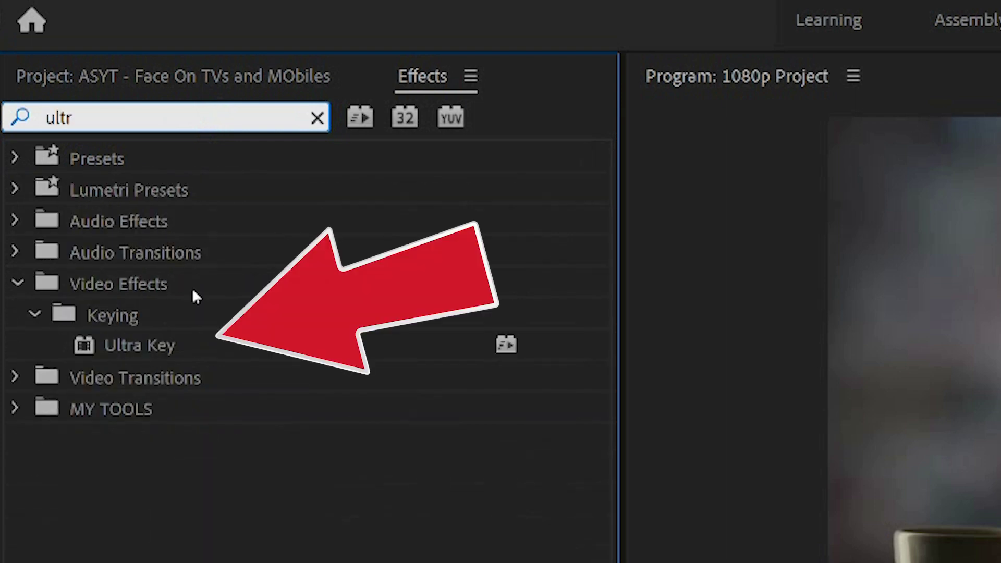
{"action": "left_click", "coordinate": [94, 353]}
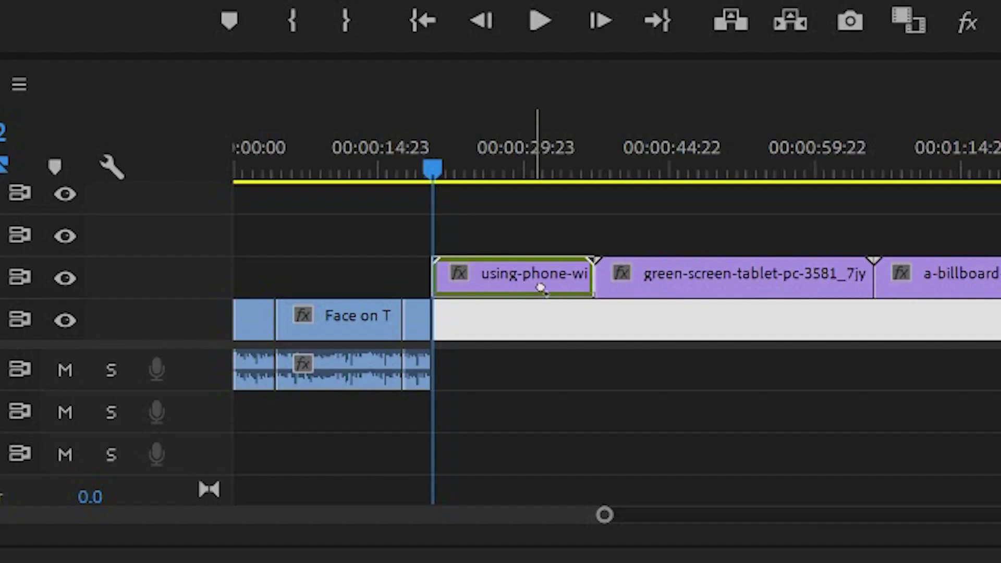
{"action": "left_click_drag", "start_coordinate": [540, 288], "coordinate": [541, 288]}
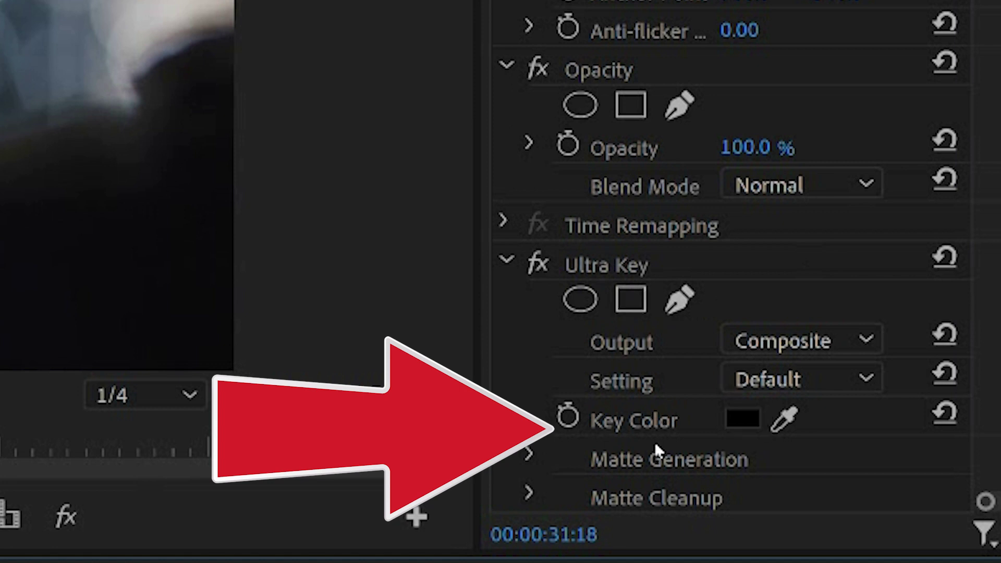
{"action": "left_click", "coordinate": [785, 419]}
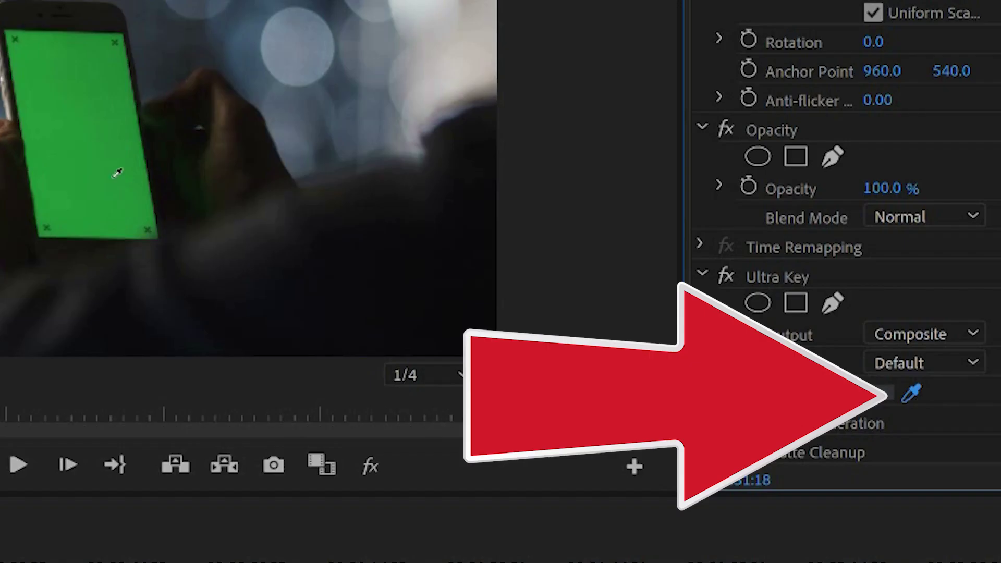
{"action": "left_click", "coordinate": [97, 154]}
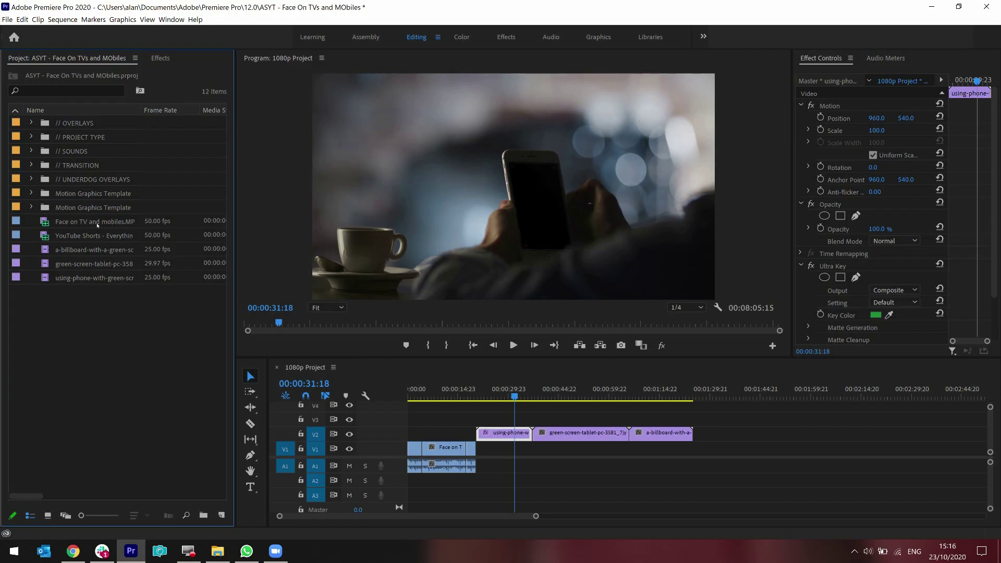
Put the YouTube Shorts presenter clip on V1 and drop the dancing woman clip onto V2.
{"action": "left_click_drag", "start_coordinate": [97, 235], "coordinate": [484, 452]}
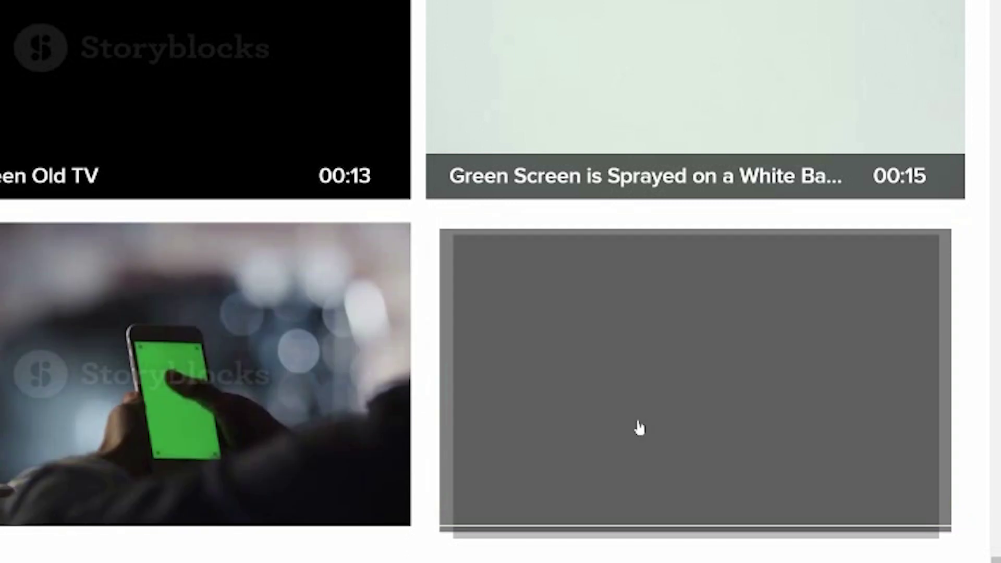
{"action": "mouse_move", "coordinate": [808, 368]}
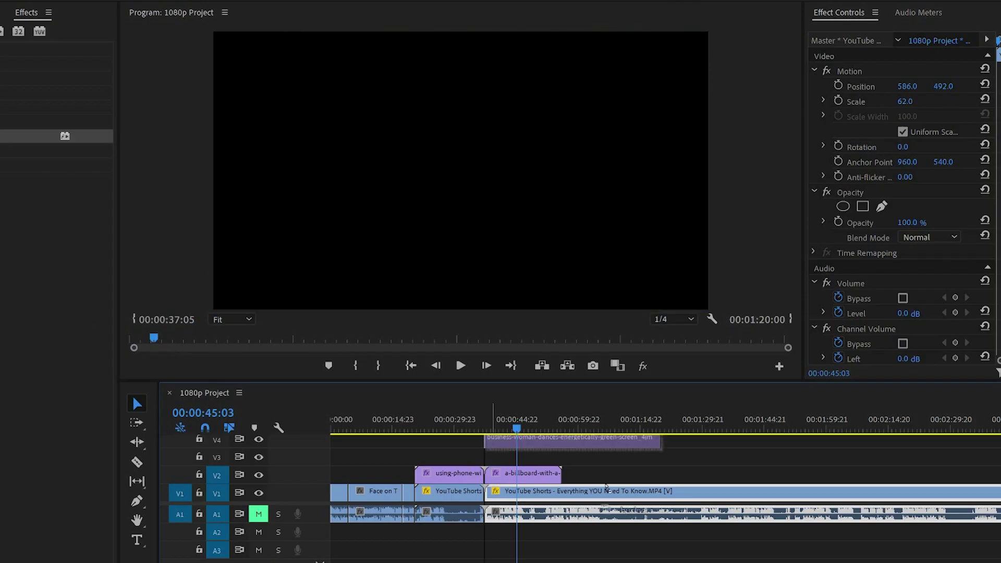
{"action": "left_click_drag", "start_coordinate": [606, 487], "coordinate": [683, 475]}
Move the dancing woman clip right after the billboard and sample its green backdrop for Ultra Key.
{"action": "left_click_drag", "start_coordinate": [569, 424], "coordinate": [599, 423]}
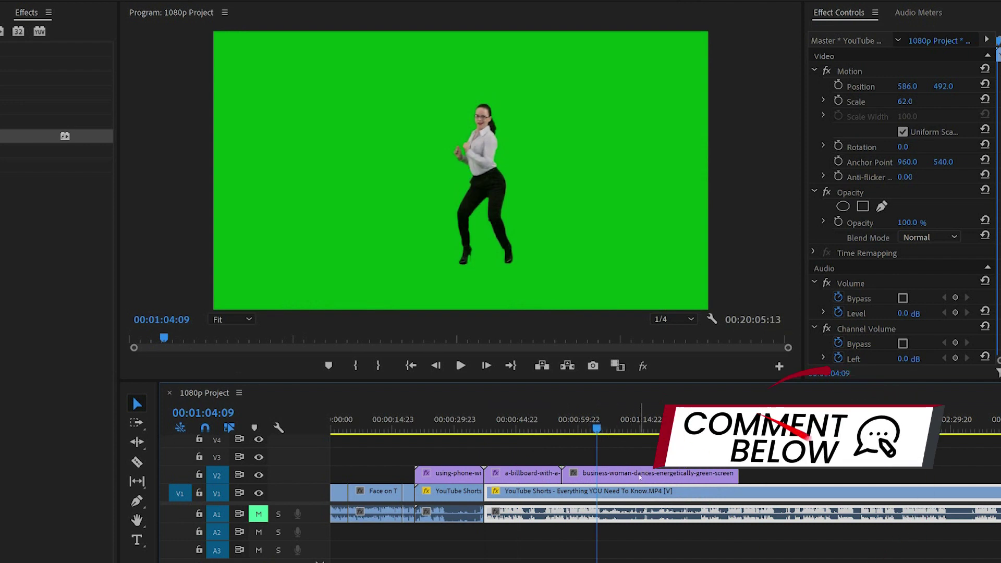
{"action": "left_click", "coordinate": [640, 477]}
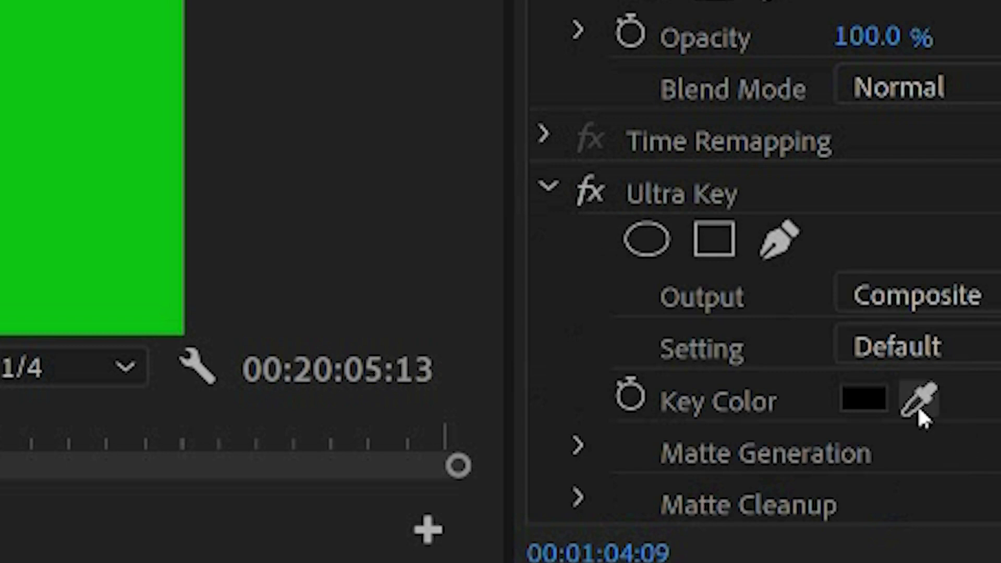
{"action": "left_click", "coordinate": [918, 402]}
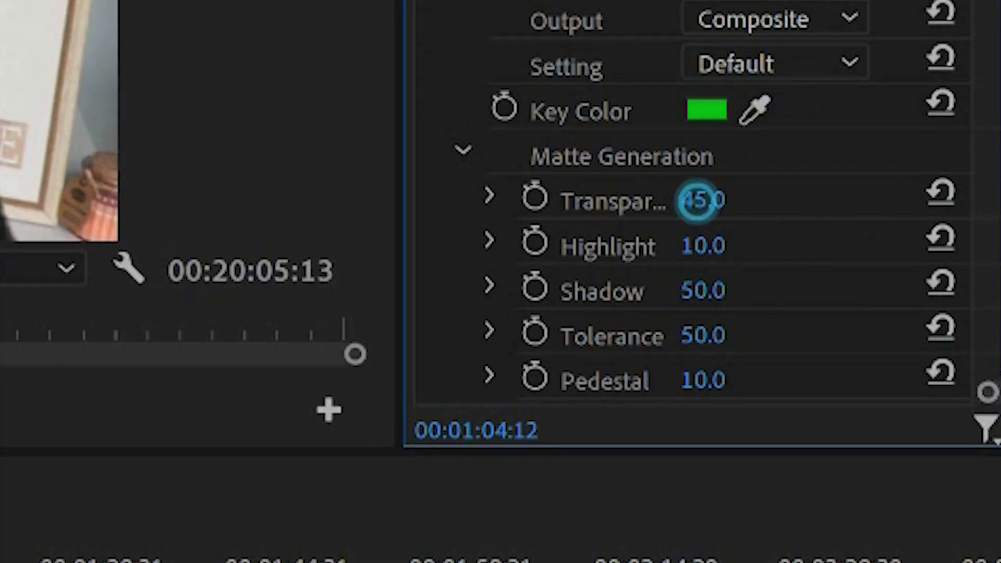
Lower Ultra Key's Matte Generation Transparency from 45 to 44.
{"action": "left_click_drag", "start_coordinate": [703, 200], "coordinate": [673, 199]}
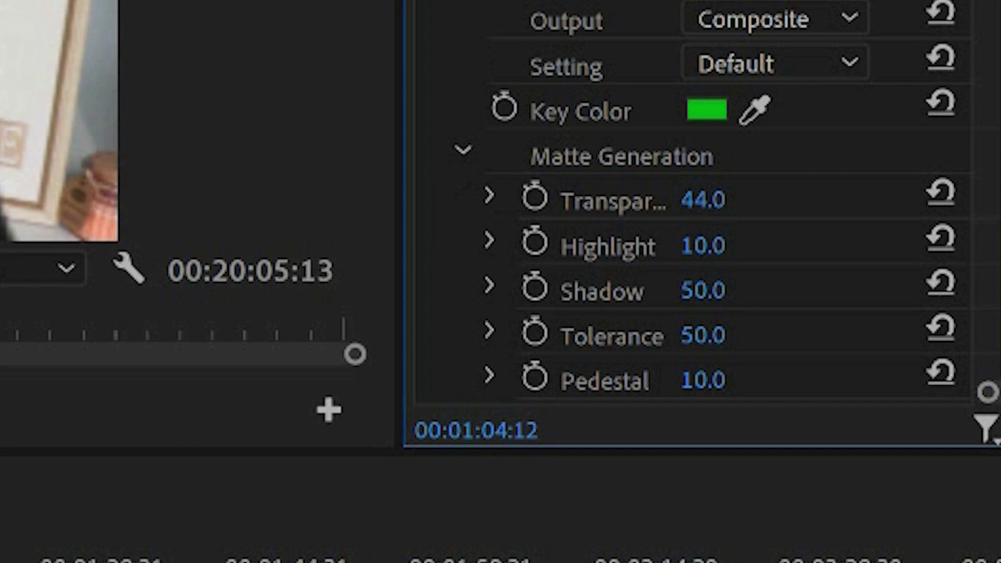